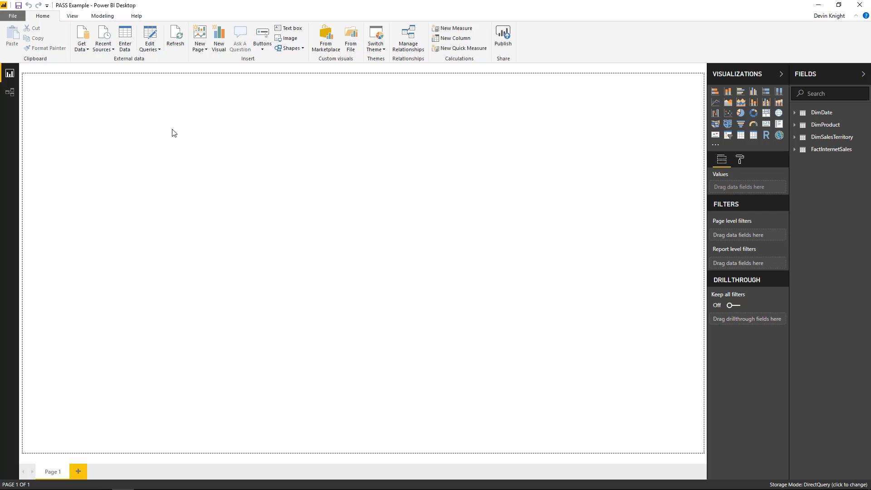
# - Import the 5 Regions 2008 sheet from the temp-data.xlsx Excel workbook into the model
pyautogui.click(84, 49)
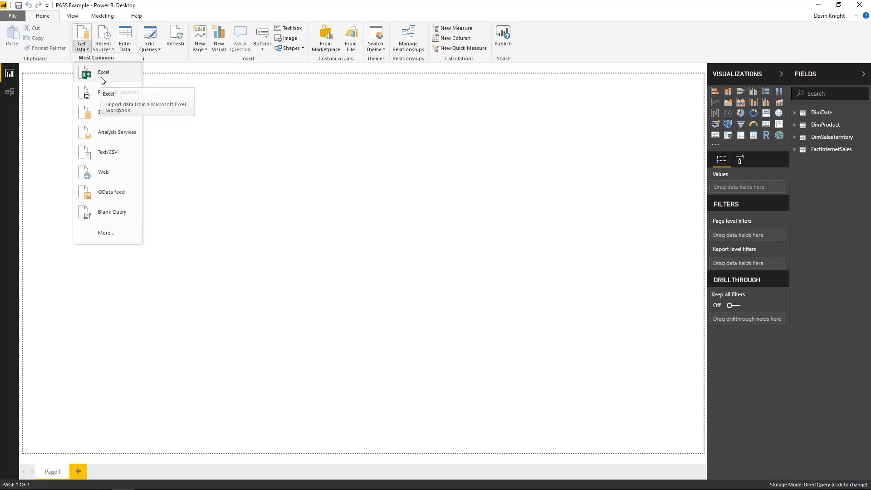
pyautogui.click(100, 78)
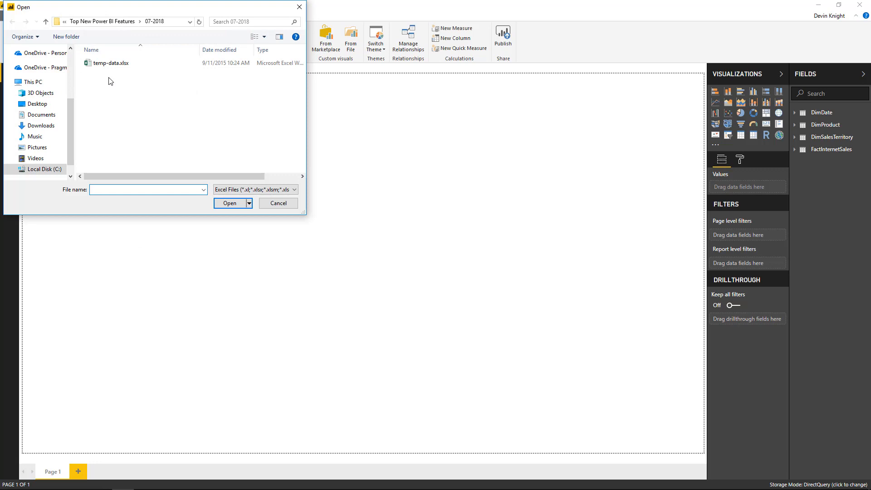
pyautogui.click(110, 67)
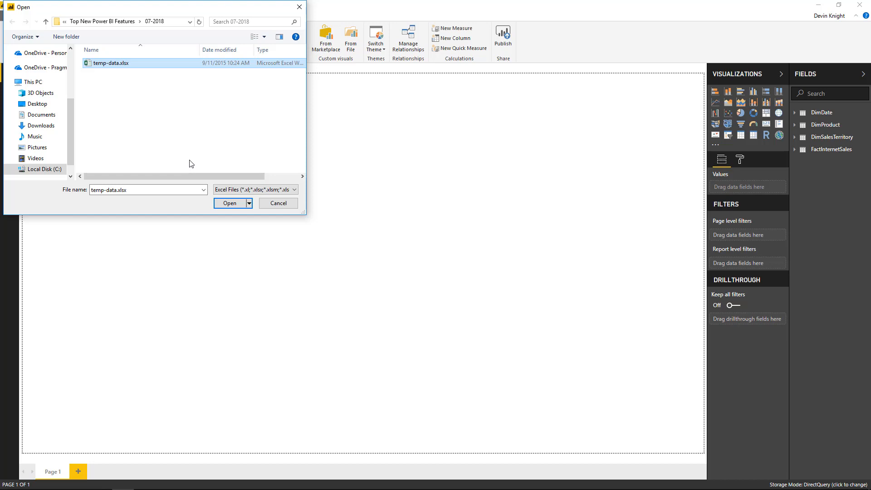
pyautogui.click(229, 203)
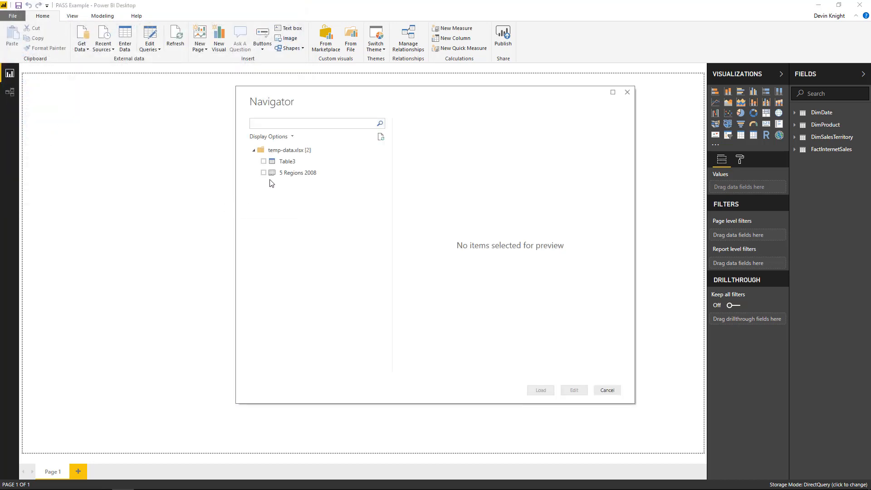
pyautogui.click(264, 173)
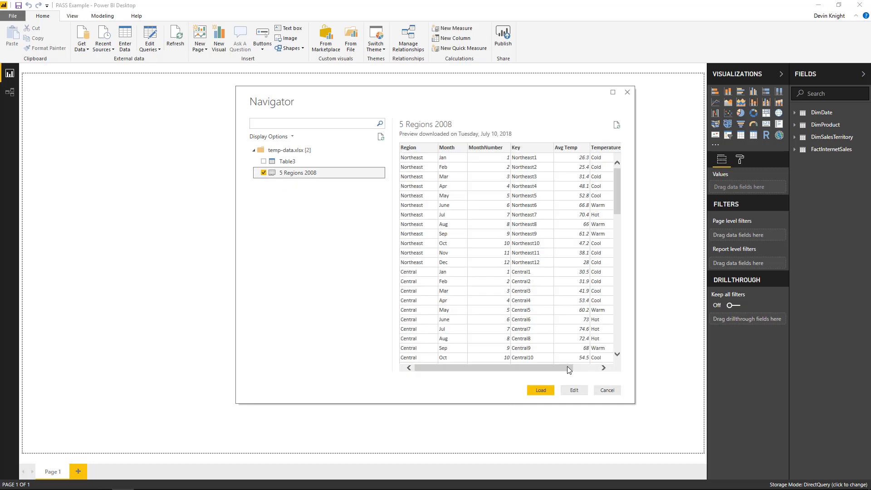
pyautogui.click(541, 390)
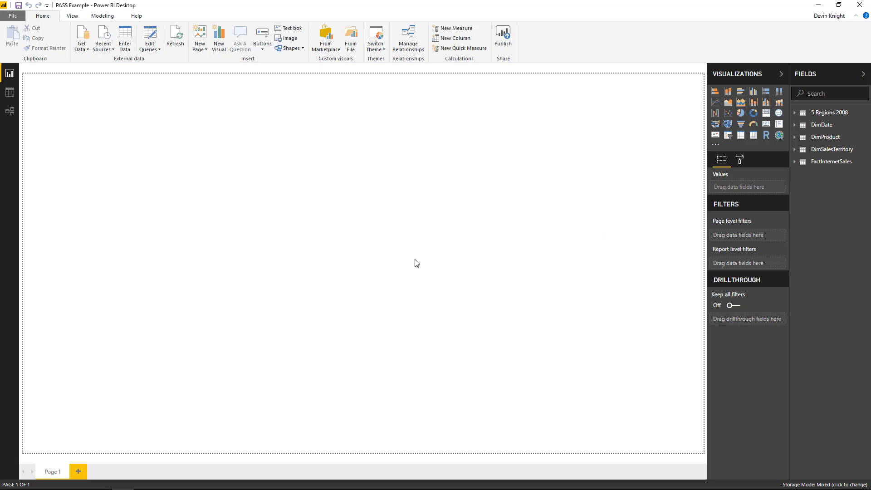
# - Rename the 5 Regions 2008 table to Temperature in the Fields pane
pyautogui.rightClick(824, 117)
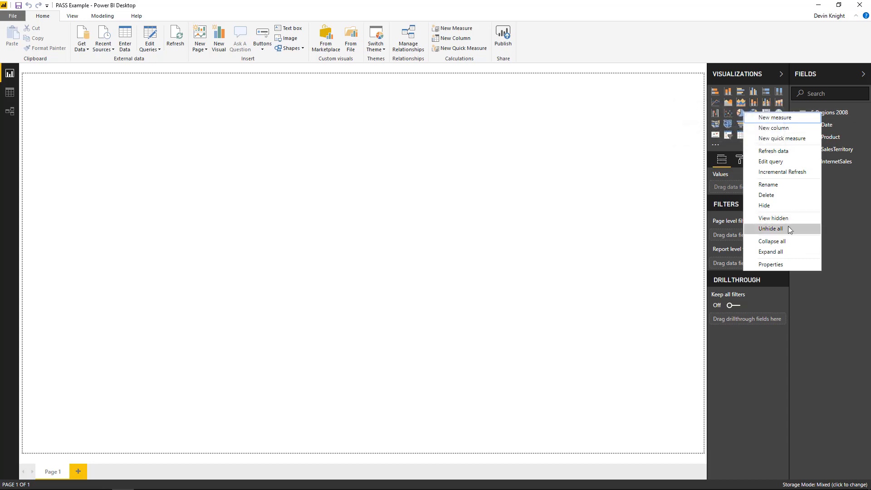
pyautogui.click(775, 187)
pyautogui.press('BackSpace')
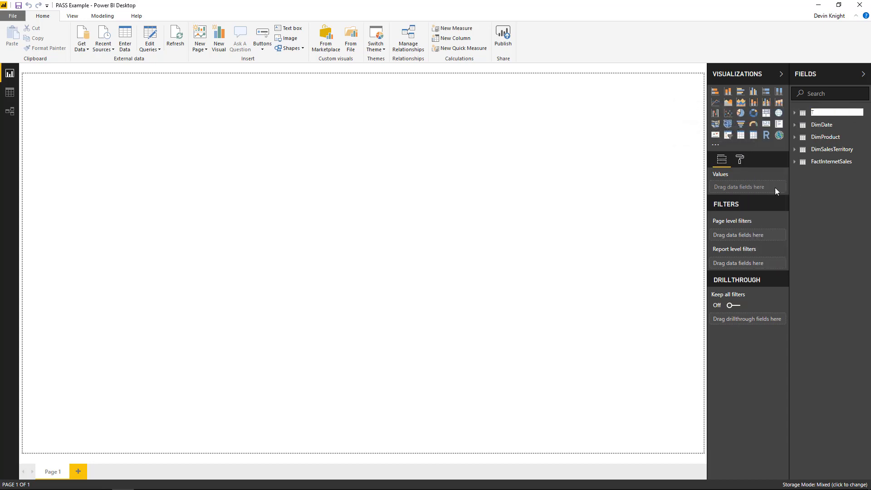
pyautogui.write('Temperature')
pyautogui.press('Return')
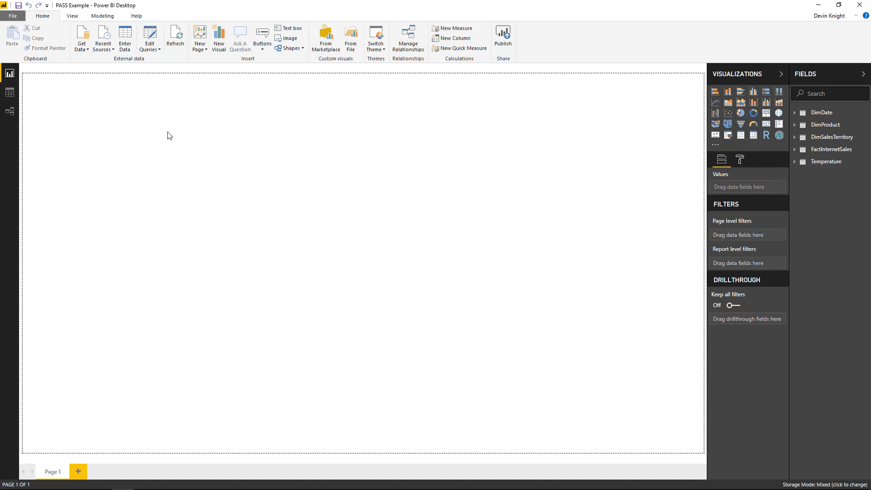
pyautogui.click(10, 93)
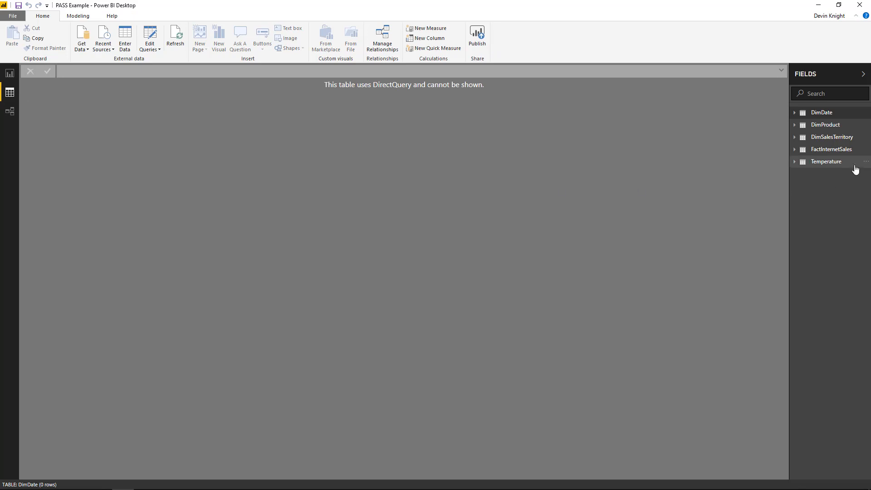
pyautogui.click(838, 164)
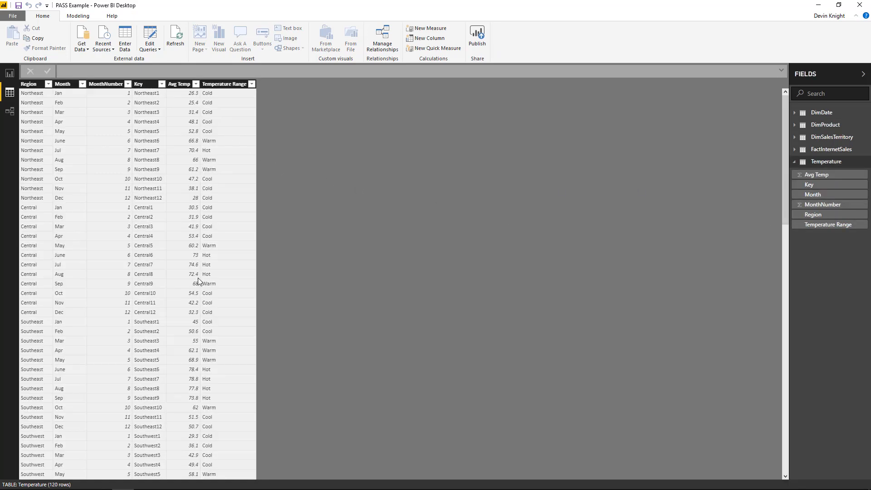
pyautogui.click(798, 161)
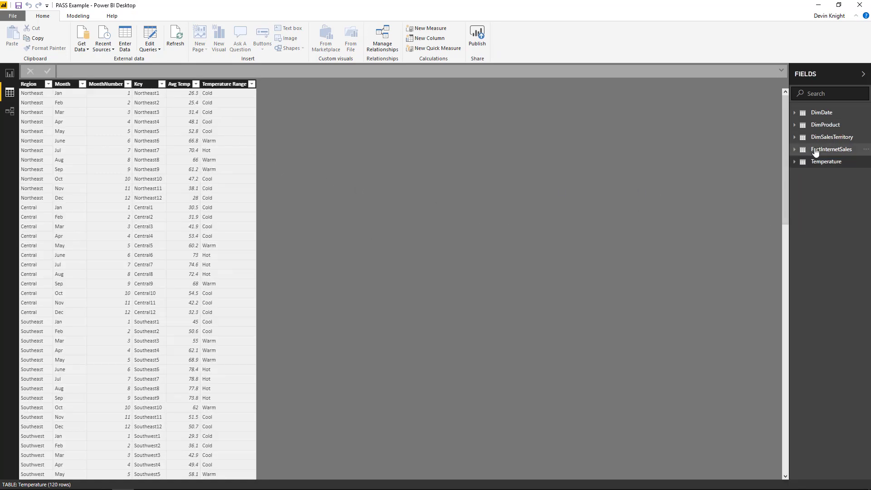
pyautogui.click(817, 149)
pyautogui.click(818, 138)
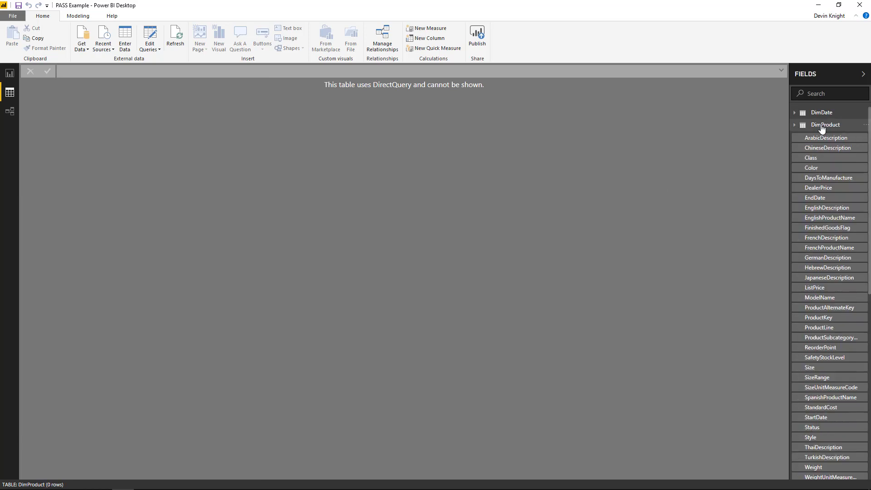
pyautogui.click(822, 137)
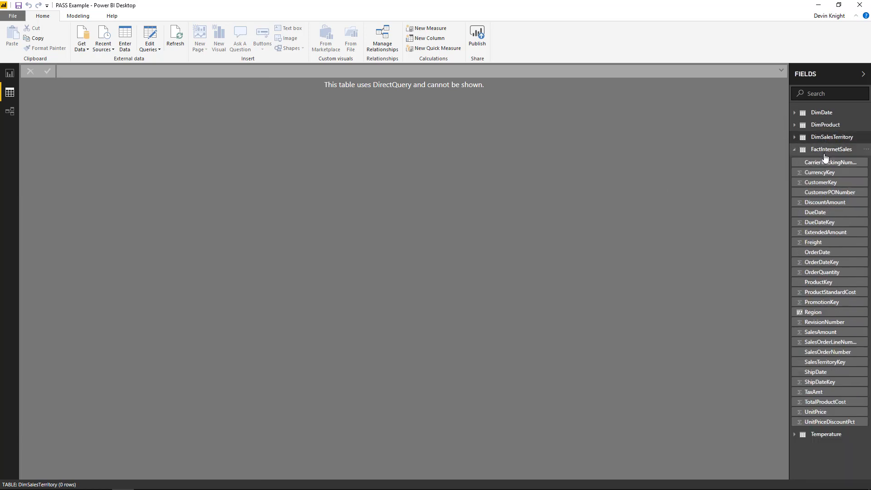
pyautogui.click(824, 149)
pyautogui.click(10, 73)
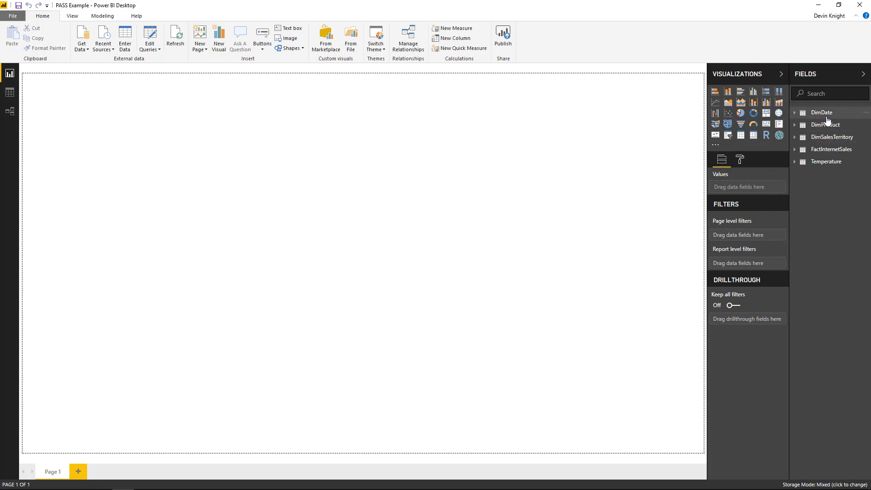
pyautogui.moveTo(822, 113)
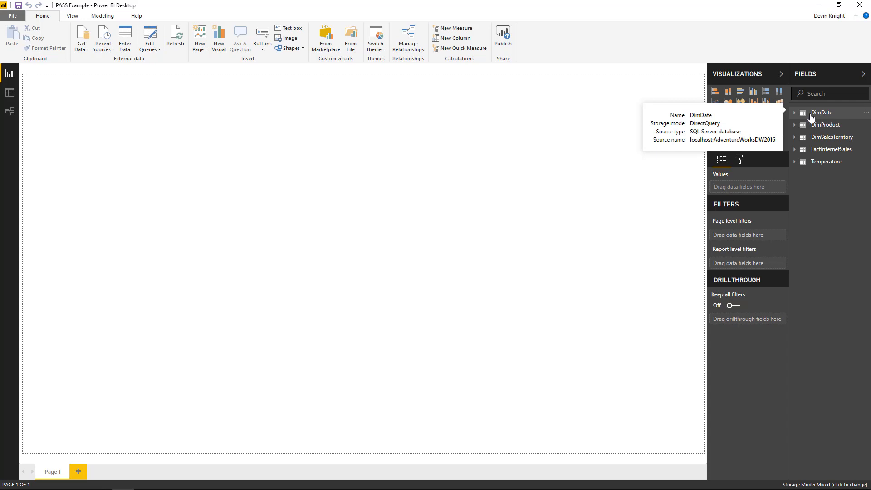
# - Change DimDate's storage mode to Dual in its properties and confirm the Storage mode dialog
pyautogui.rightClick(814, 115)
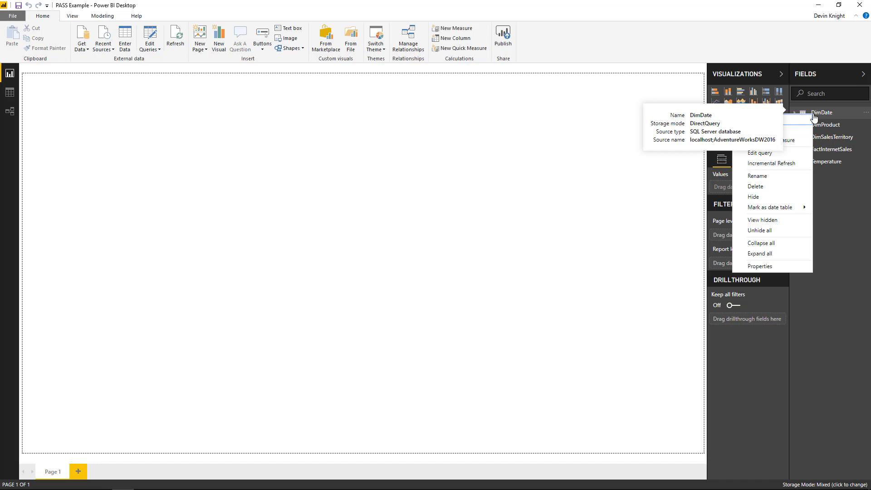
pyautogui.click(778, 267)
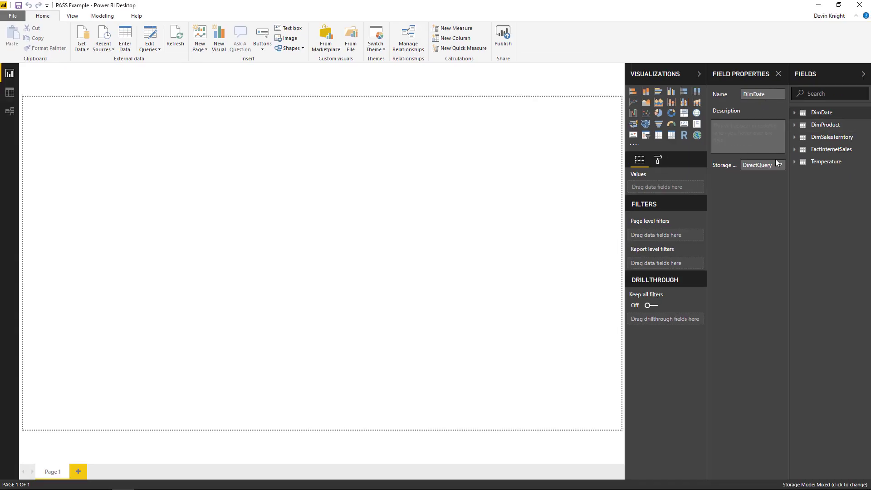
pyautogui.click(775, 165)
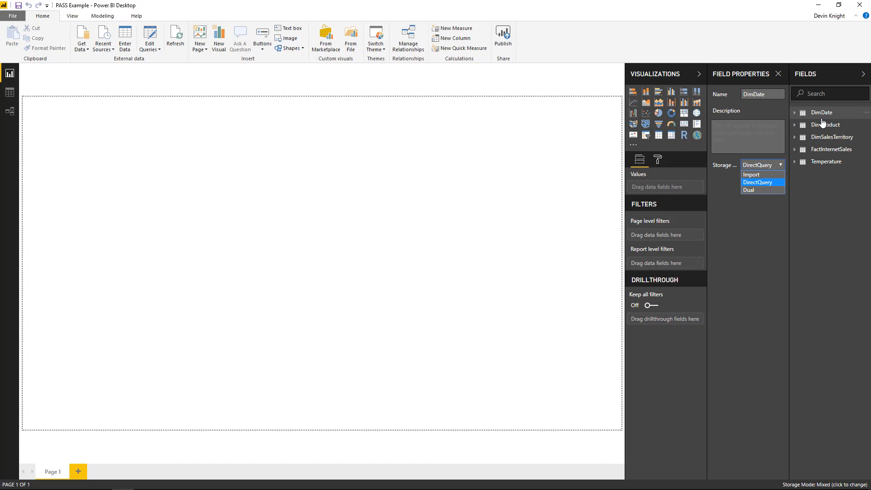
pyautogui.click(766, 190)
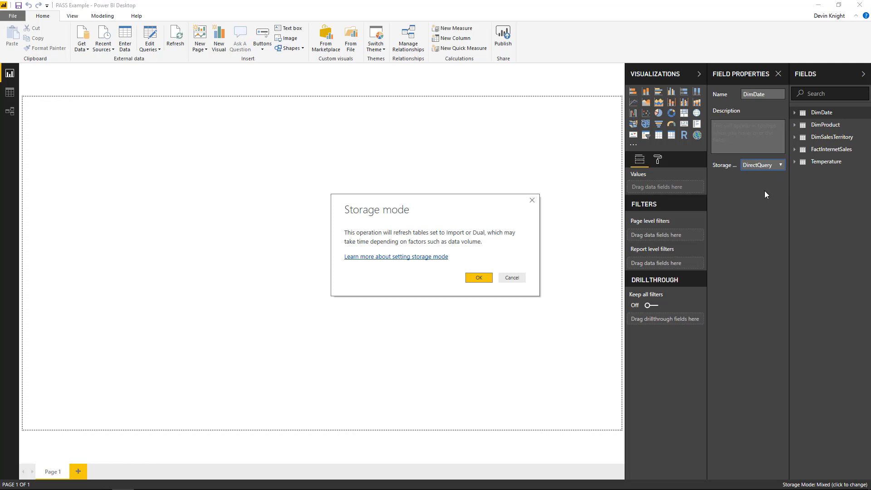
pyautogui.click(480, 277)
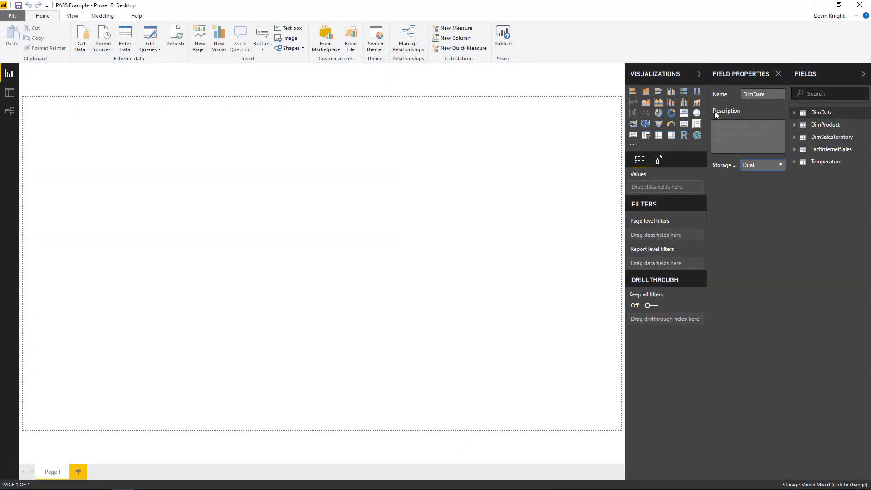
# - Show the model diagram, move Temperature below DimSalesTerritory and start linking its Region to FactInternetSales
pyautogui.click(778, 75)
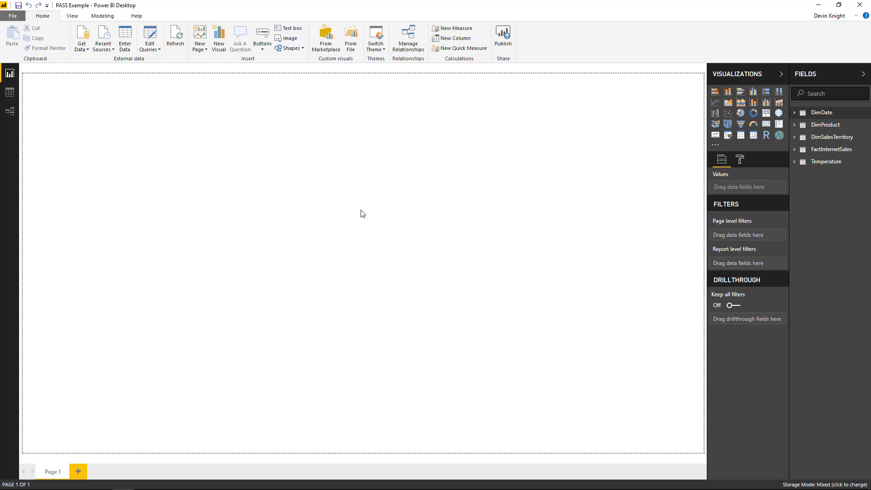
pyautogui.click(10, 111)
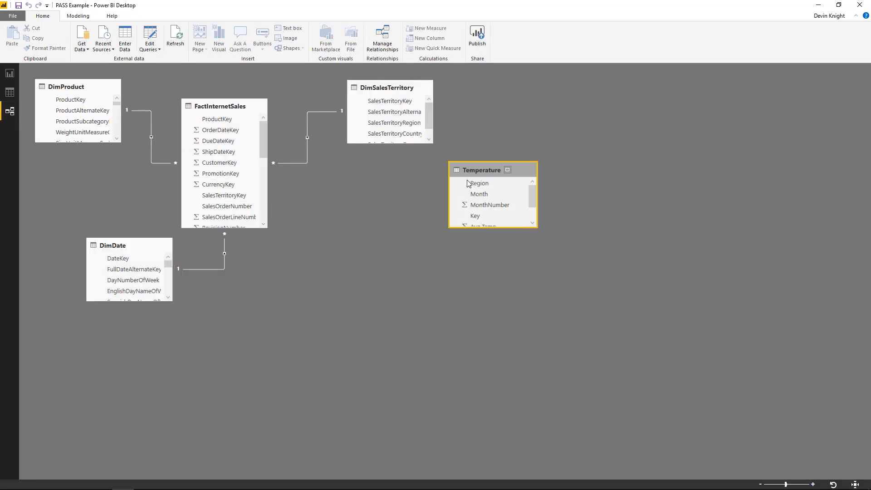
pyautogui.moveTo(484, 167); pyautogui.dragTo(376, 212)
pyautogui.moveTo(265, 136); pyautogui.dragTo(264, 198)
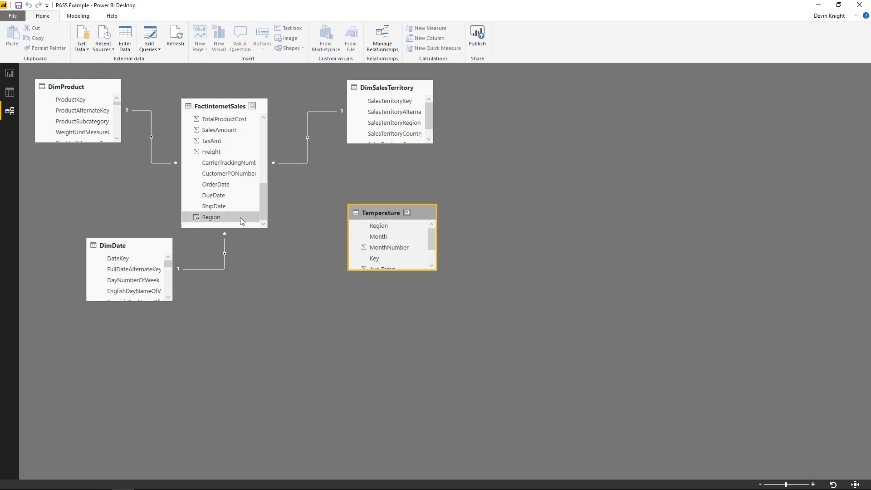
pyautogui.moveTo(379, 226); pyautogui.dragTo(247, 216)
# - Relate FactInternetSales Region to Temperature Region as Many to Many with Both cross filtering
pyautogui.moveTo(209, 220); pyautogui.dragTo(378, 228)
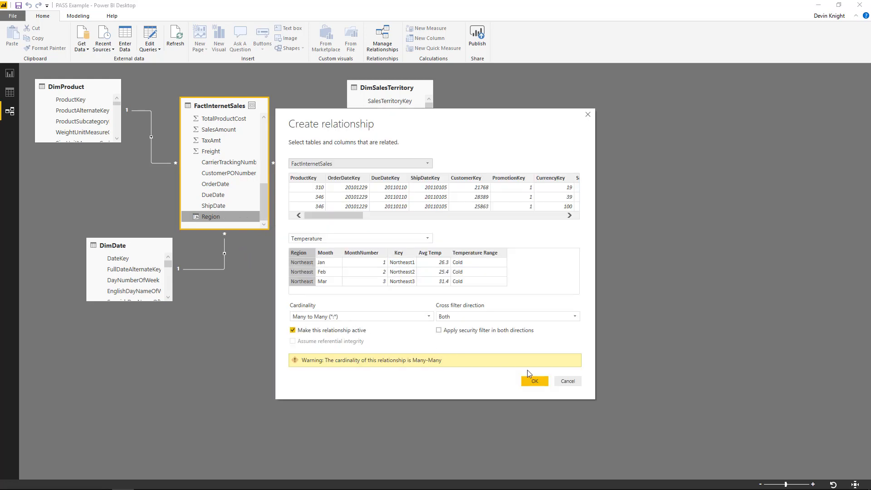
pyautogui.click(543, 383)
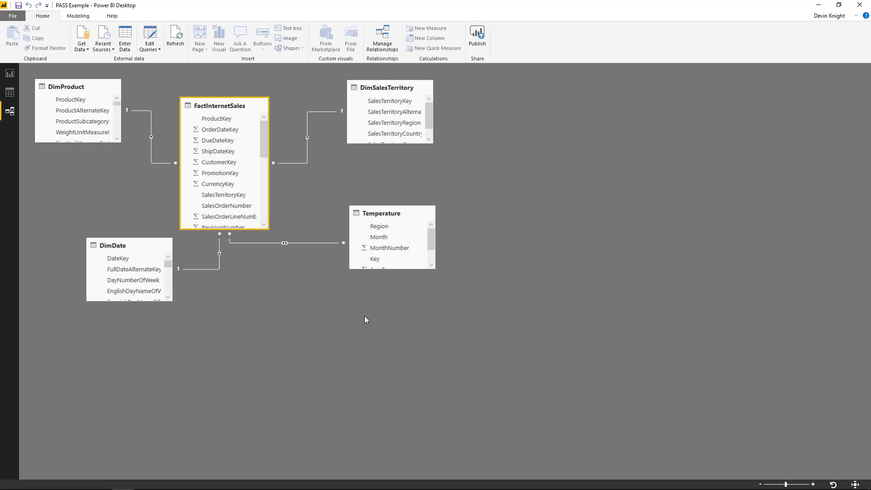
pyautogui.click(314, 222)
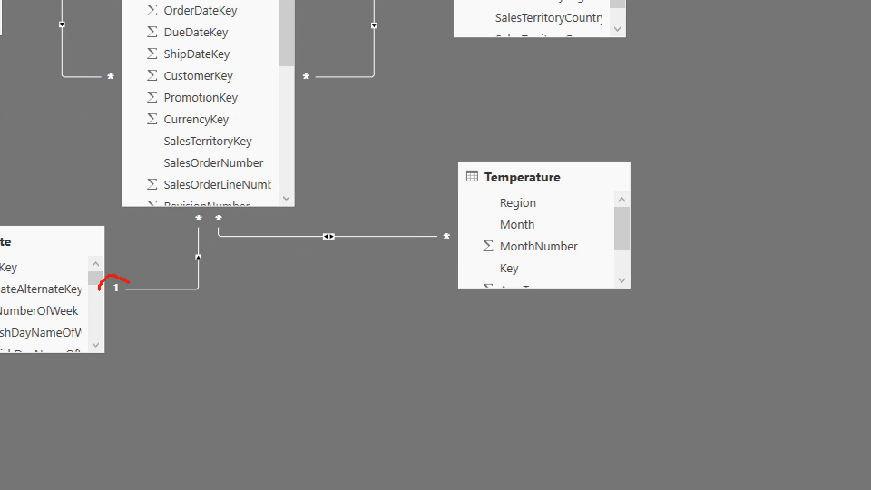
pyautogui.moveTo(99, 291); pyautogui.dragTo(126, 285)
pyautogui.moveTo(207, 210)
pyautogui.mouseDown()
pyautogui.moveTo(181, 209)
pyautogui.moveTo(197, 221)
pyautogui.moveTo(234, 213)
pyautogui.mouseUp()
pyautogui.hotkey('ctrl', 'z')
pyautogui.hotkey('ctrl', 'z')
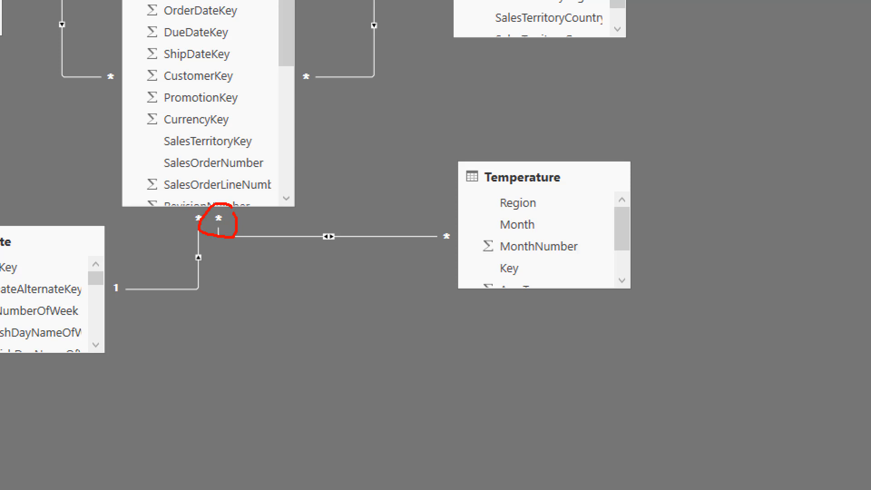
pyautogui.moveTo(442, 220)
pyautogui.mouseDown()
pyautogui.moveTo(452, 252)
pyautogui.moveTo(448, 220)
pyautogui.mouseUp()
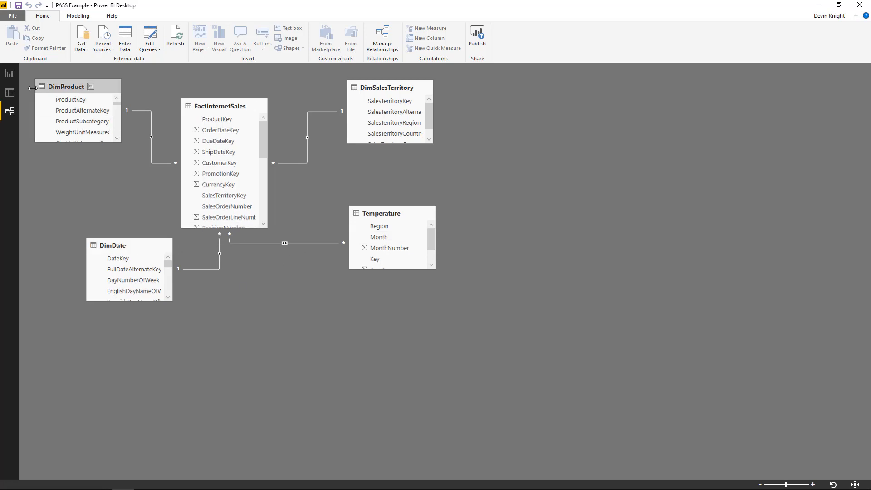
# - Add a Stacked bar chart with Temperature Range on the axis and SalesAmount as the value
pyautogui.click(9, 72)
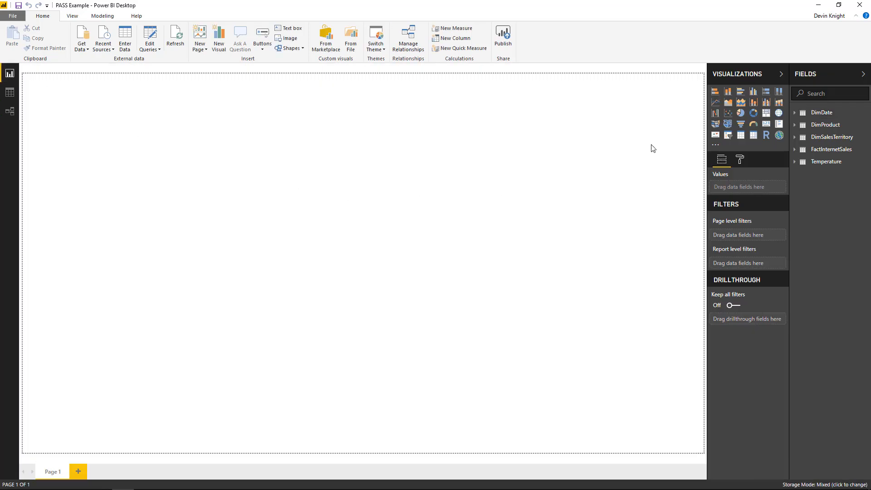
pyautogui.click(715, 91)
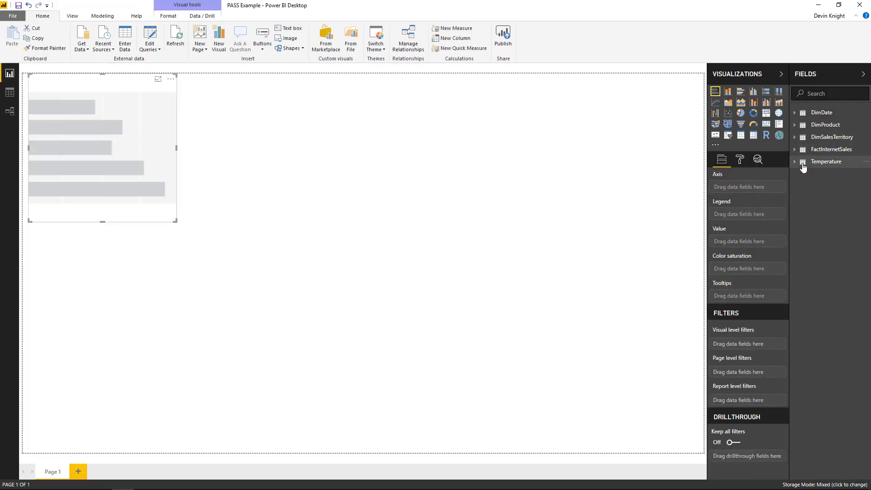
pyautogui.click(803, 164)
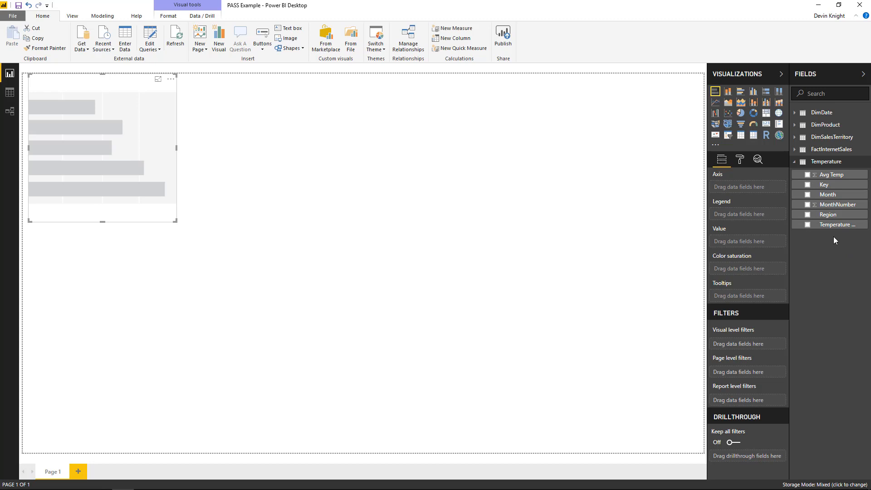
pyautogui.click(807, 225)
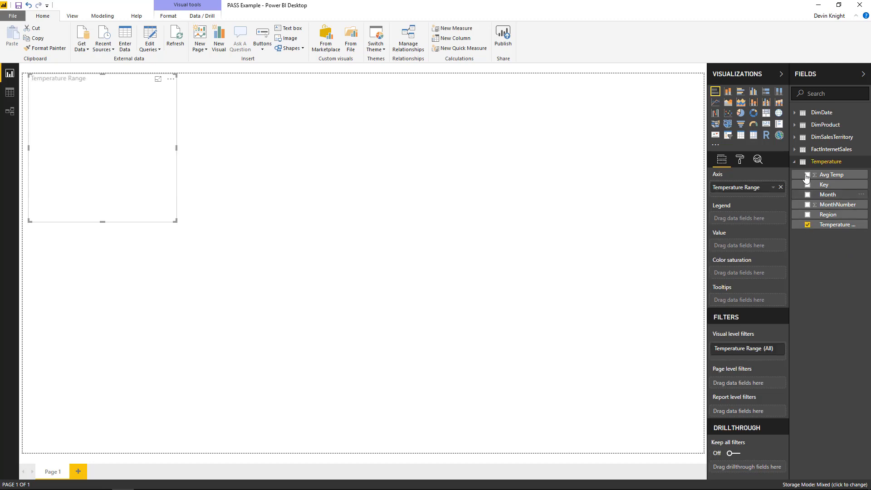
pyautogui.click(797, 151)
pyautogui.write('salesa')
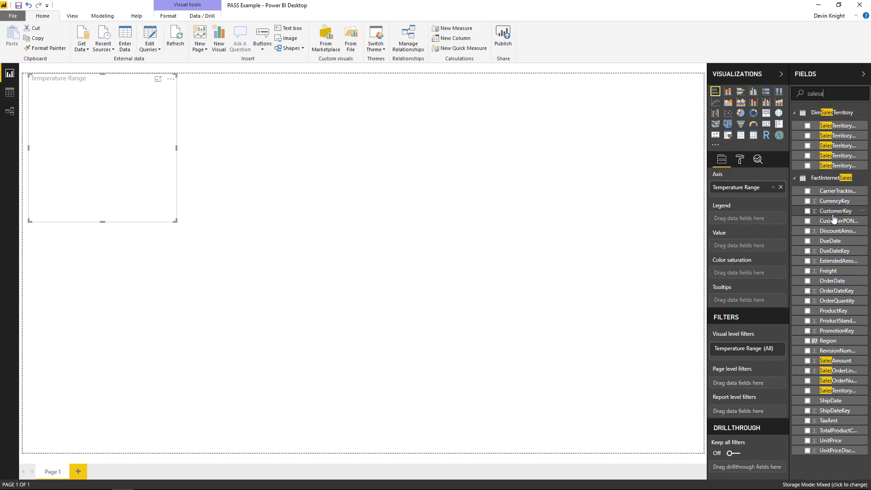
pyautogui.write('m')
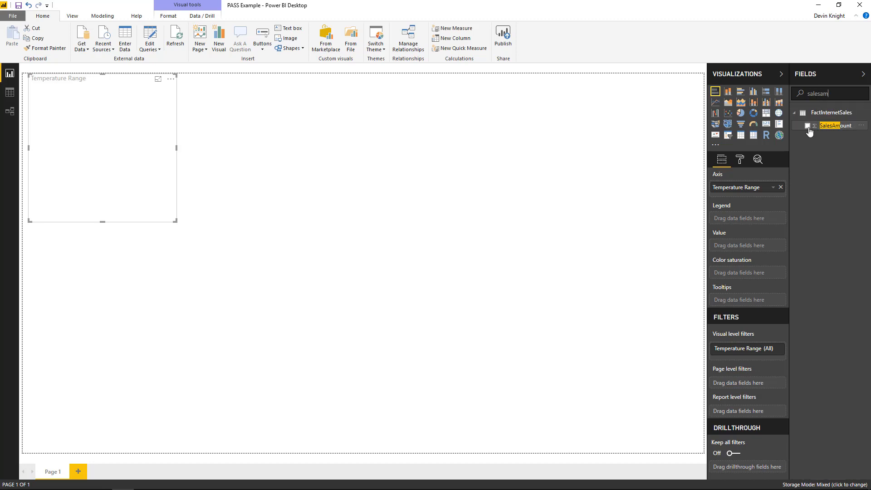
pyautogui.click(837, 125)
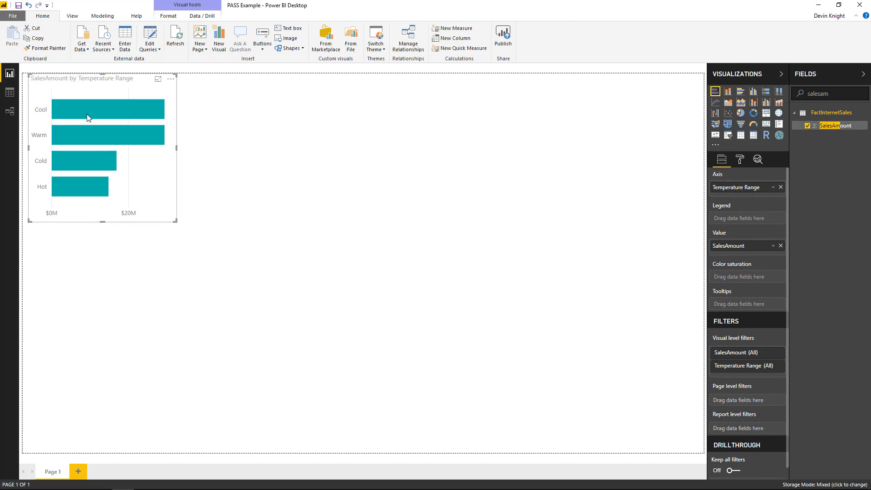